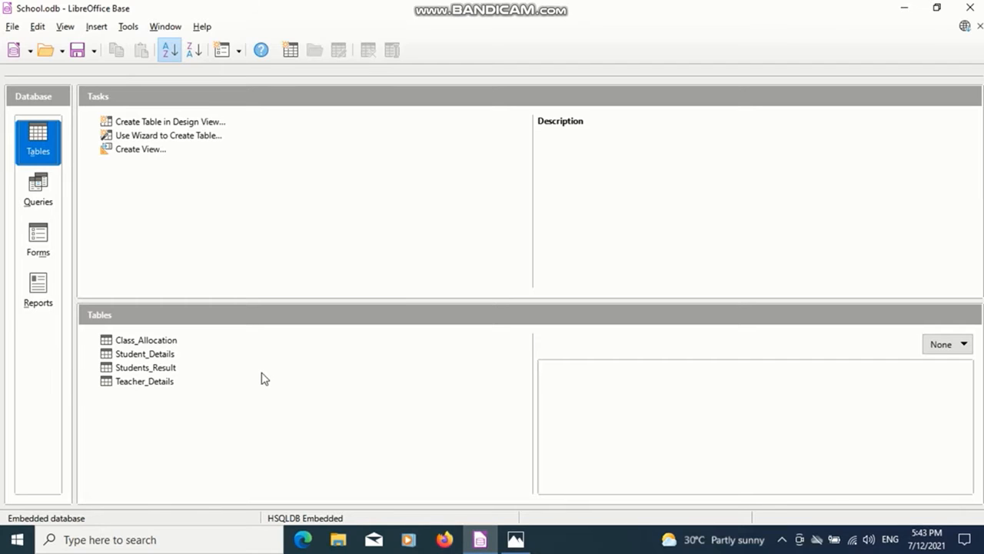
# Open the Student_Details table to view its records and fields, and close it.
pyautogui.click(49, 140)
pyautogui.click(159, 357)
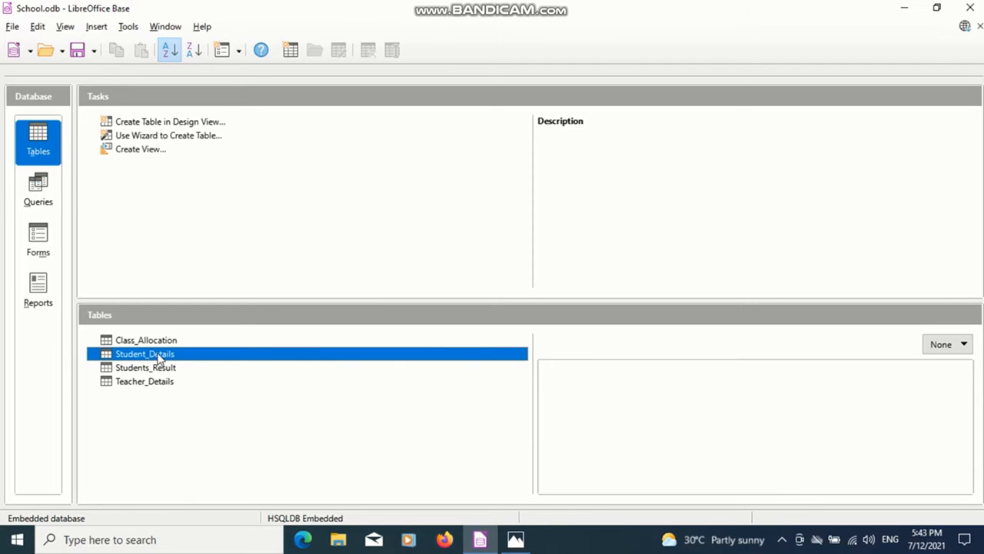
pyautogui.doubleClick(159, 358)
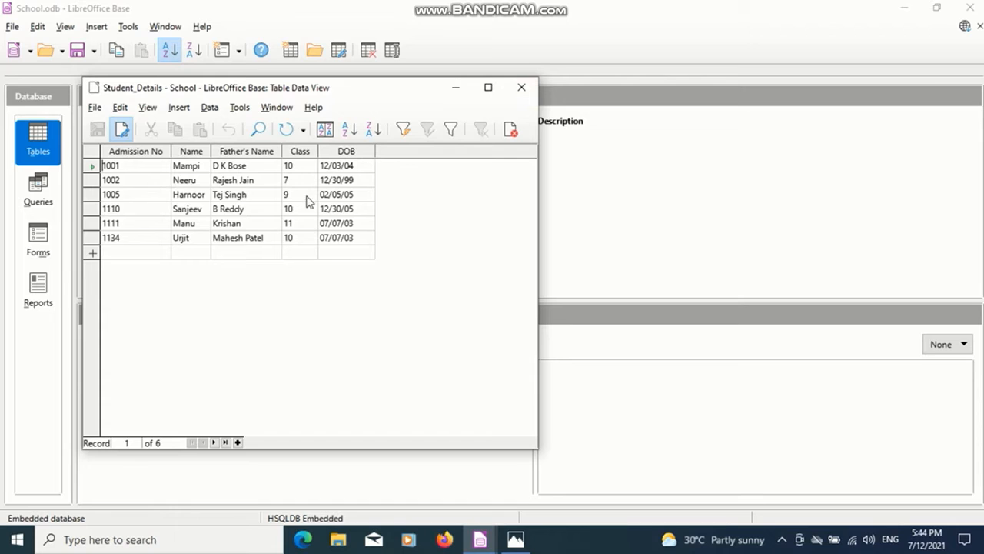
pyautogui.click(530, 91)
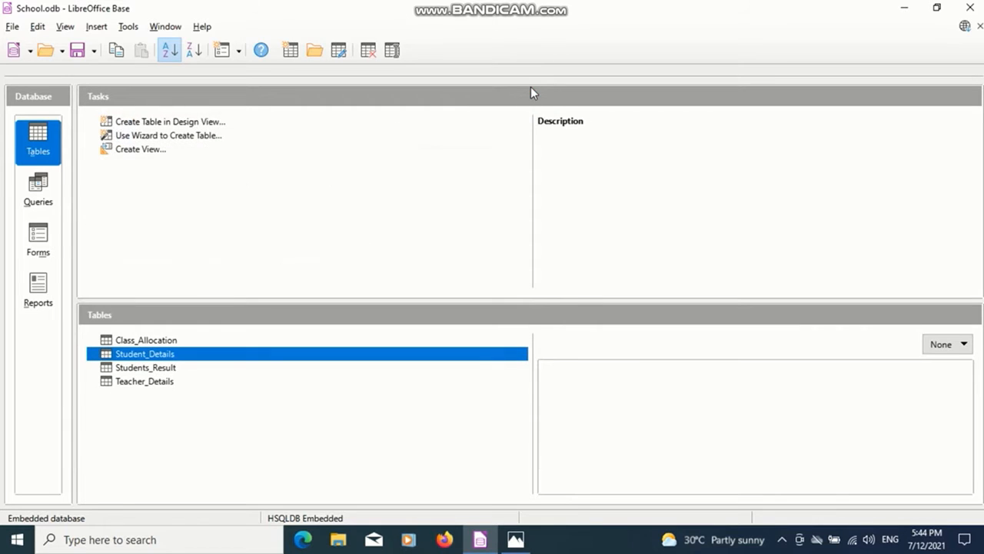
# Start creating a query with the wizard and choose the Student_Details table as its source.
pyautogui.click(51, 210)
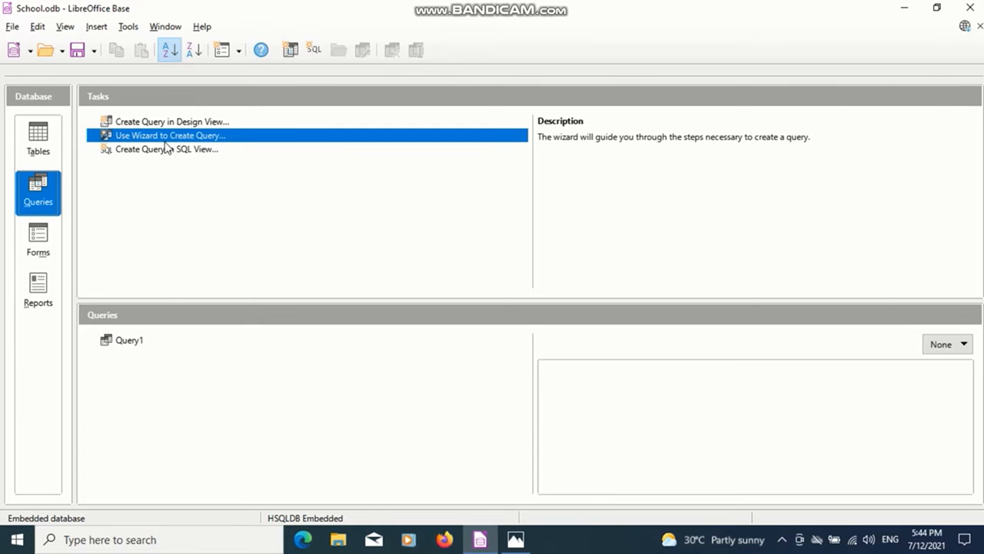
pyautogui.doubleClick(180, 137)
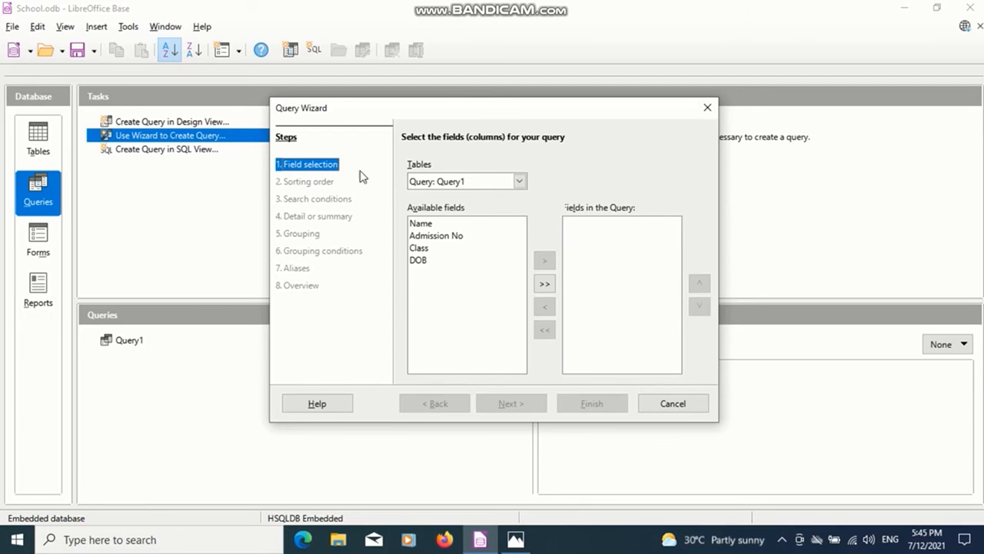
pyautogui.click(518, 183)
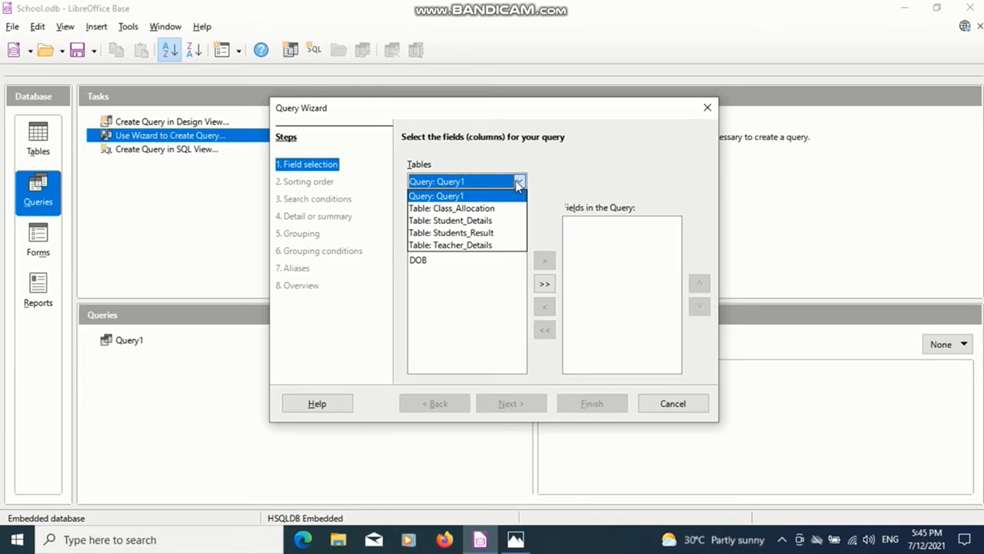
pyautogui.click(482, 223)
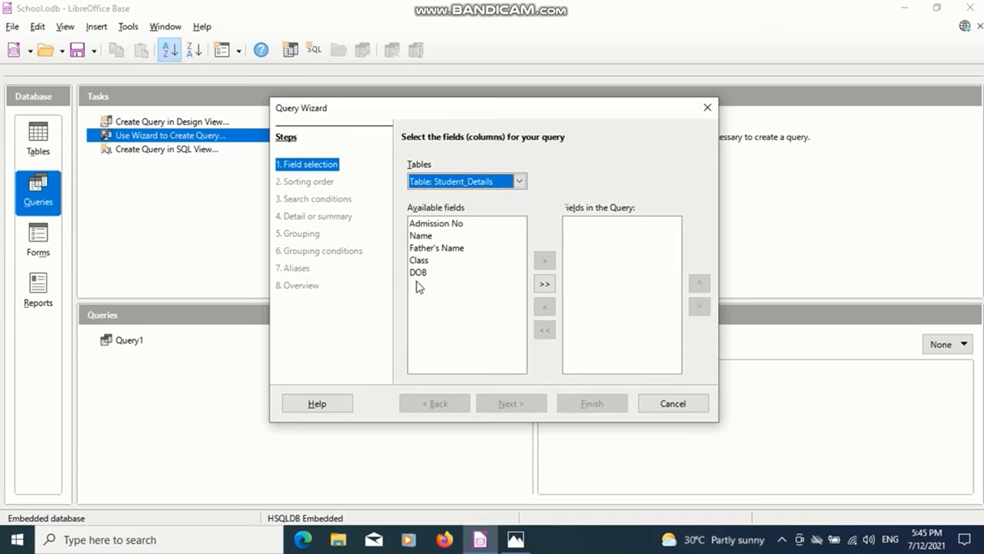
# Add the Admission No, Name, Class and DOB fields to the query and proceed to the sorting order.
pyautogui.click(450, 225)
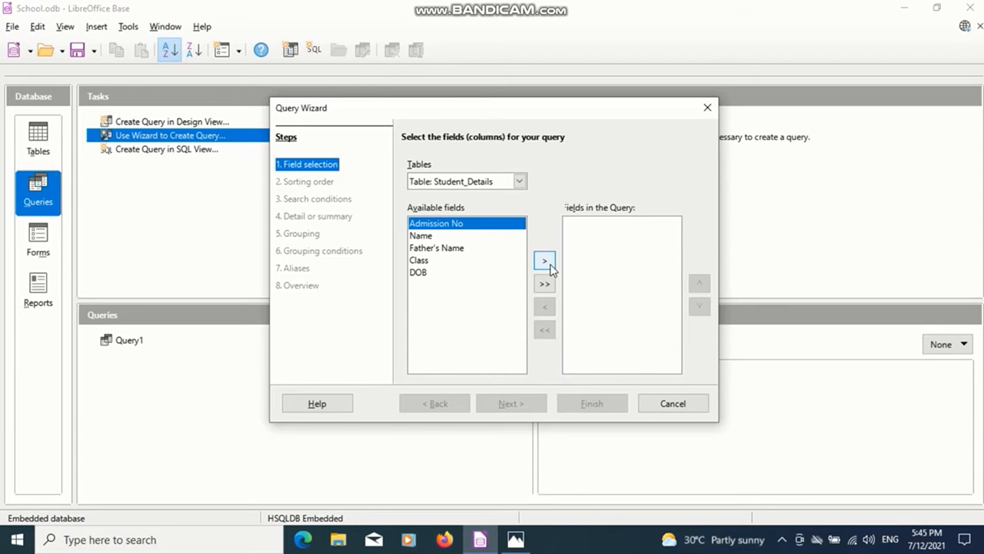
pyautogui.click(544, 262)
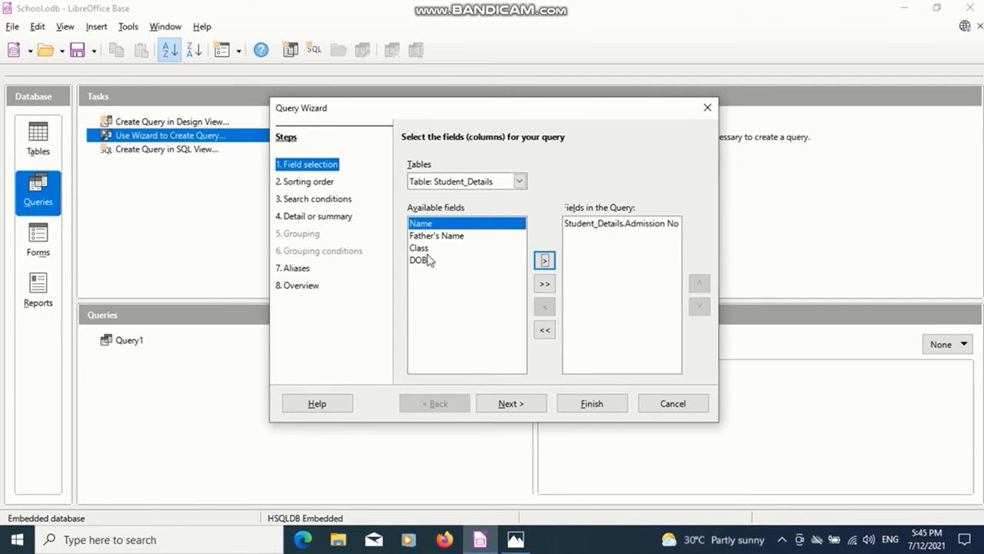
pyautogui.click(545, 260)
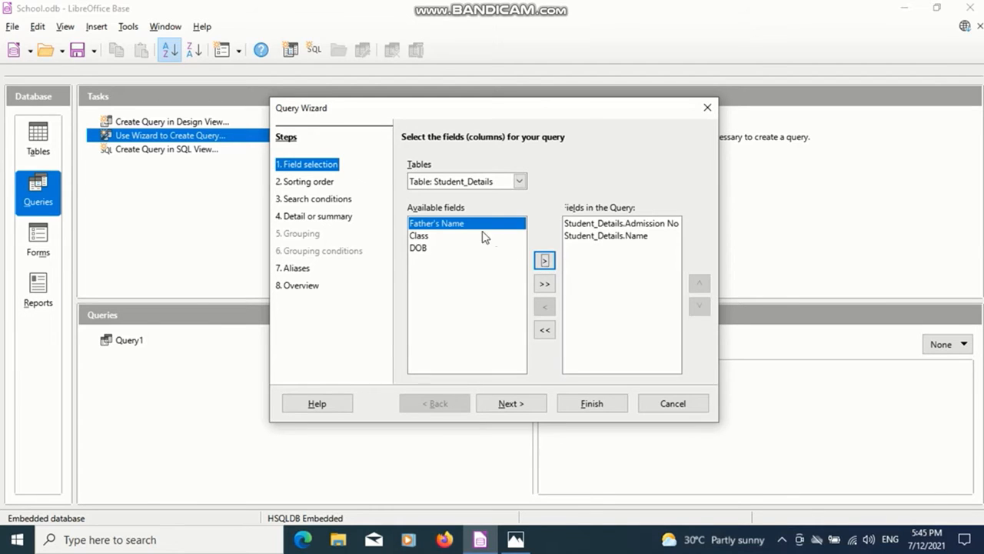
pyautogui.click(425, 237)
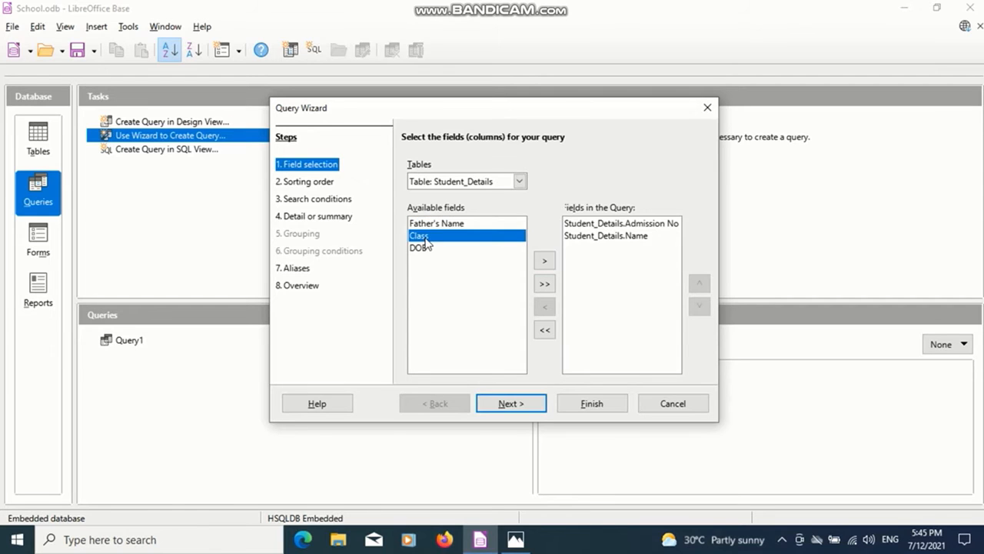
pyautogui.click(545, 262)
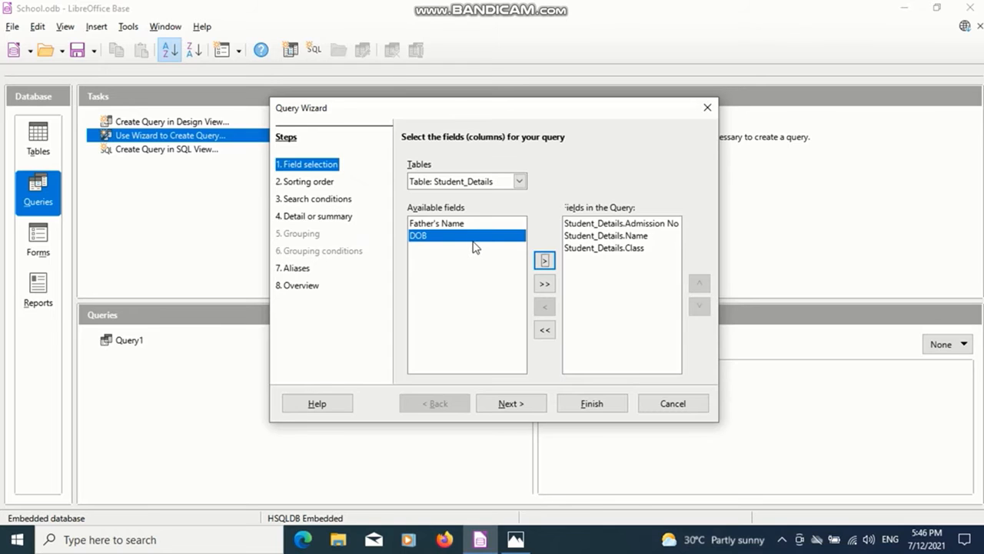
pyautogui.click(544, 260)
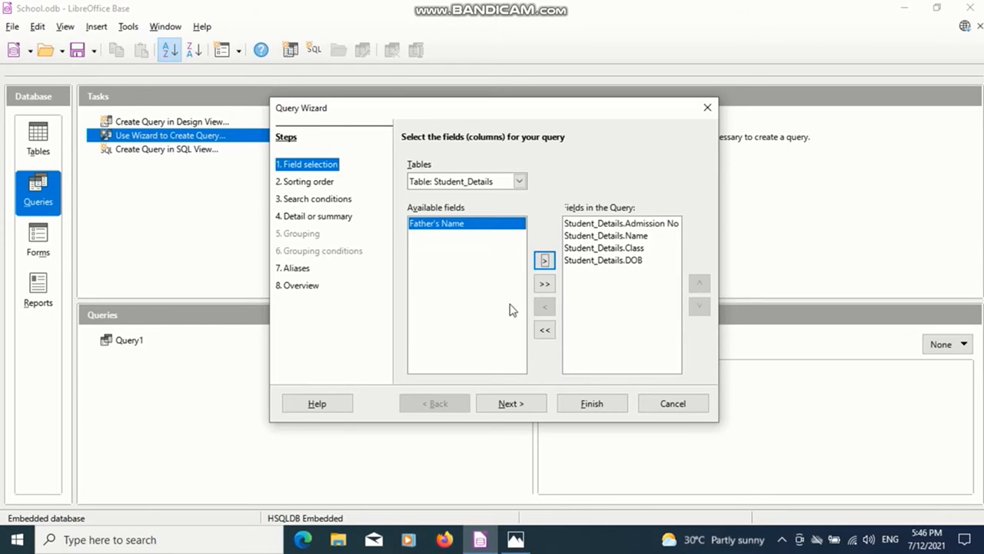
pyautogui.click(512, 404)
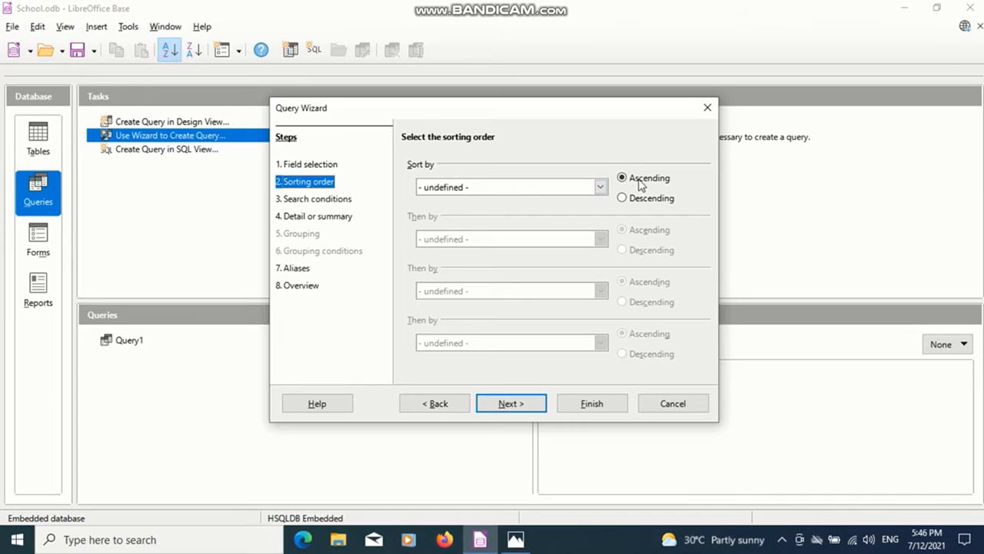
# Sort the query by Student_Details.Name in ascending order and proceed to the search conditions.
pyautogui.click(600, 187)
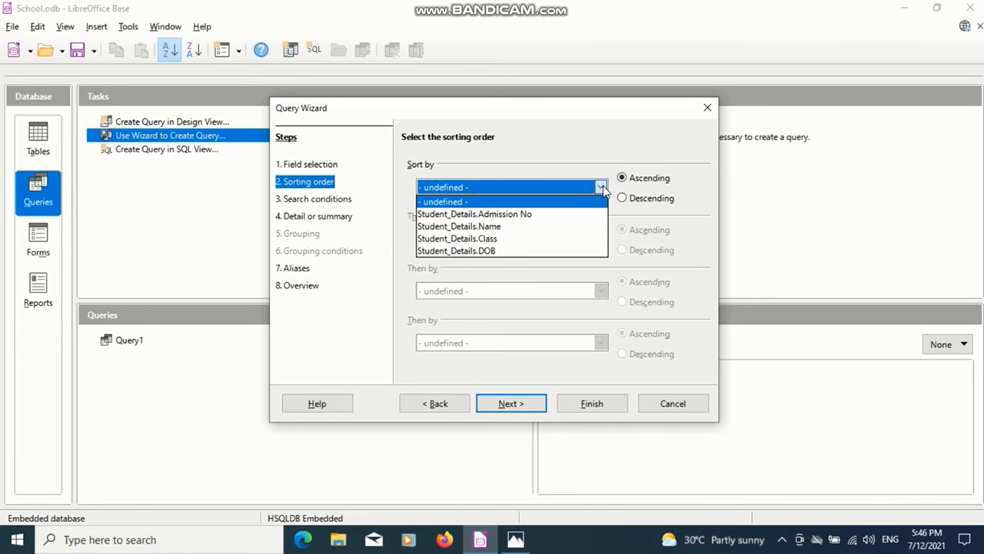
pyautogui.click(552, 226)
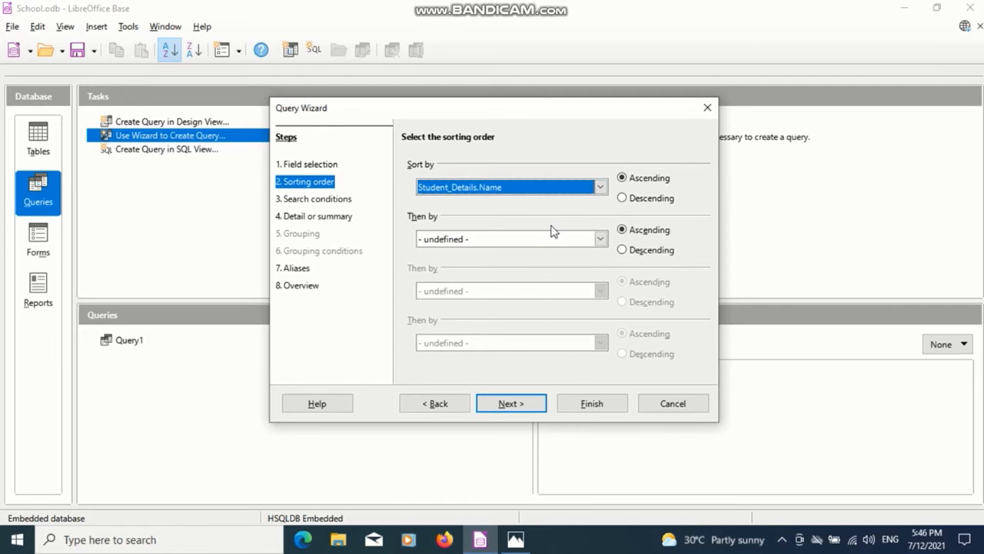
pyautogui.click(520, 407)
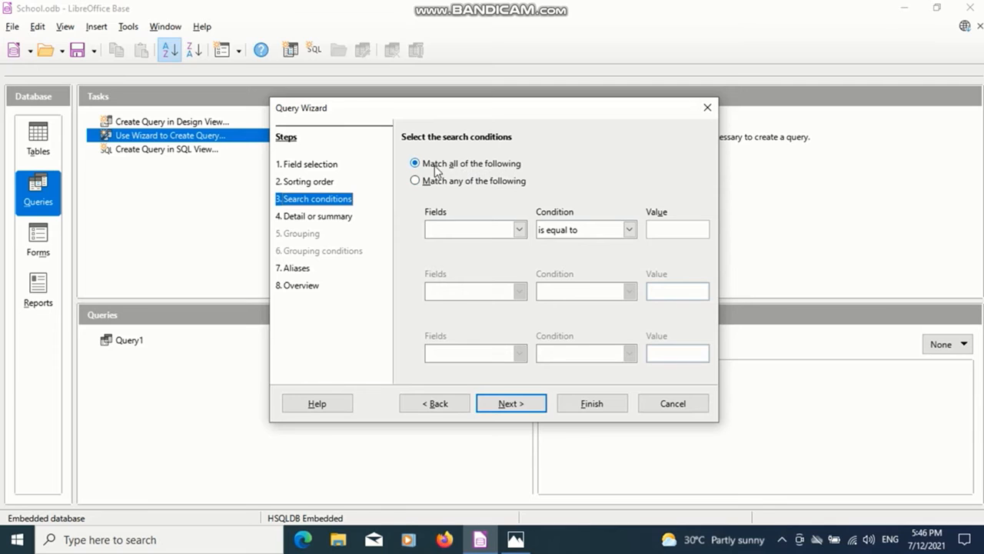
# Set the search condition so that Student_Details.Class is equal to 10.
pyautogui.click(520, 229)
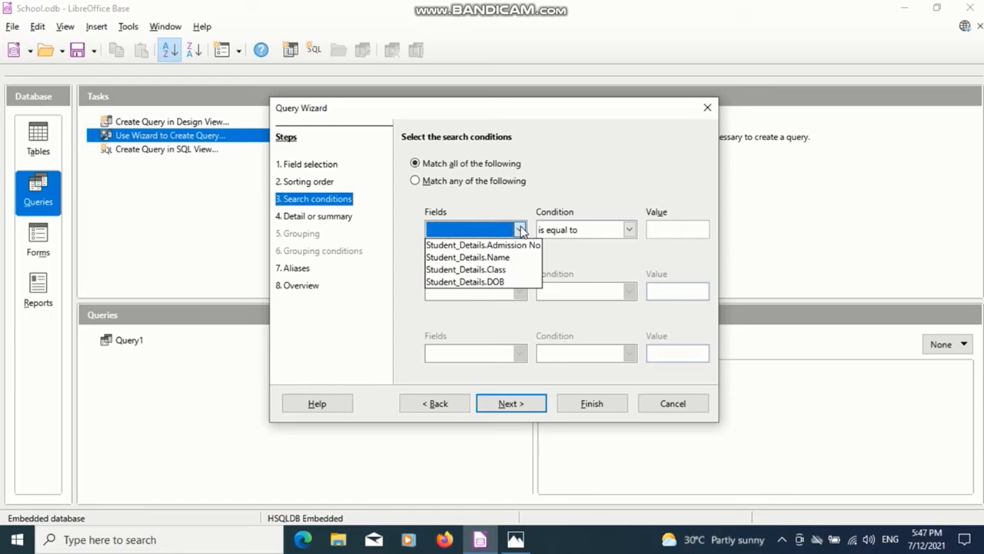
pyautogui.click(500, 270)
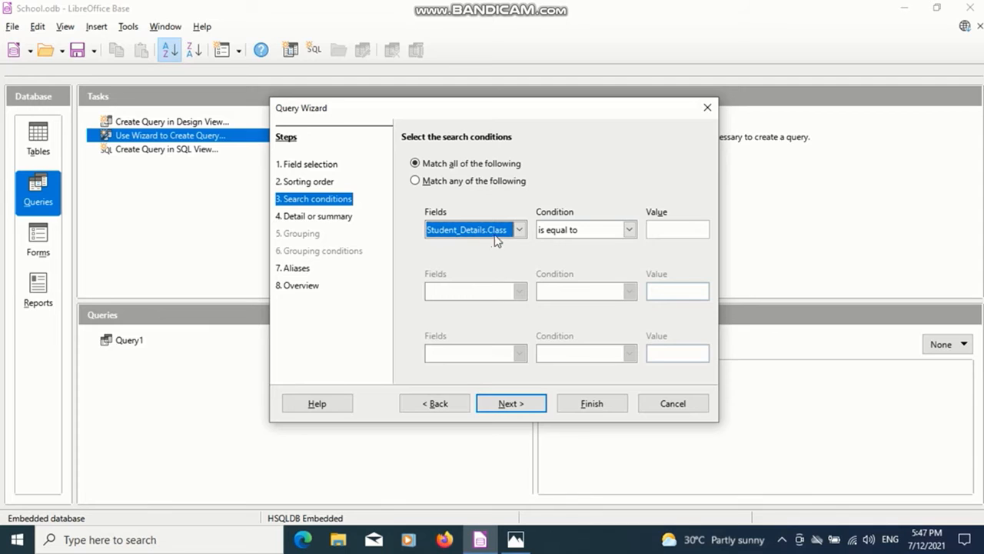
pyautogui.click(656, 227)
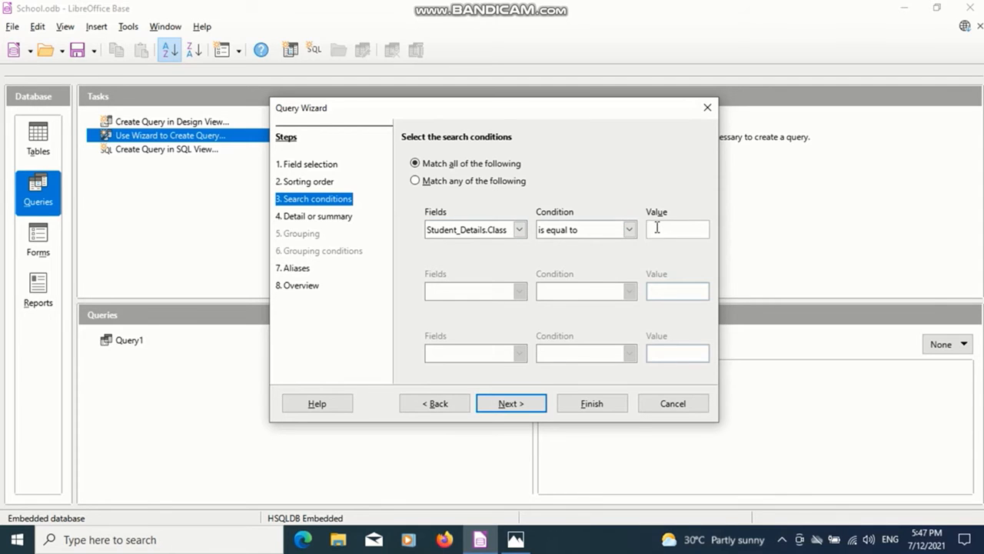
pyautogui.write('10')
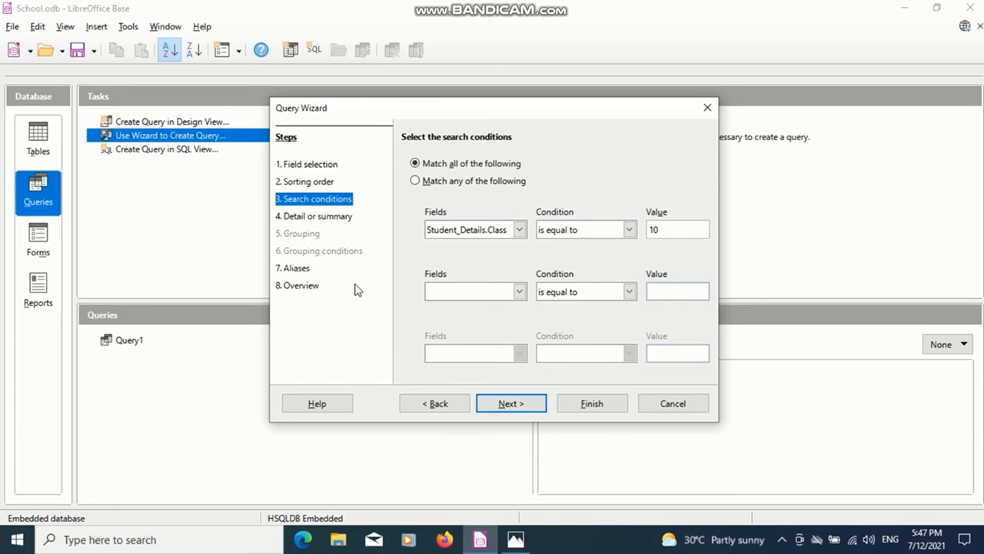
pyautogui.click(504, 404)
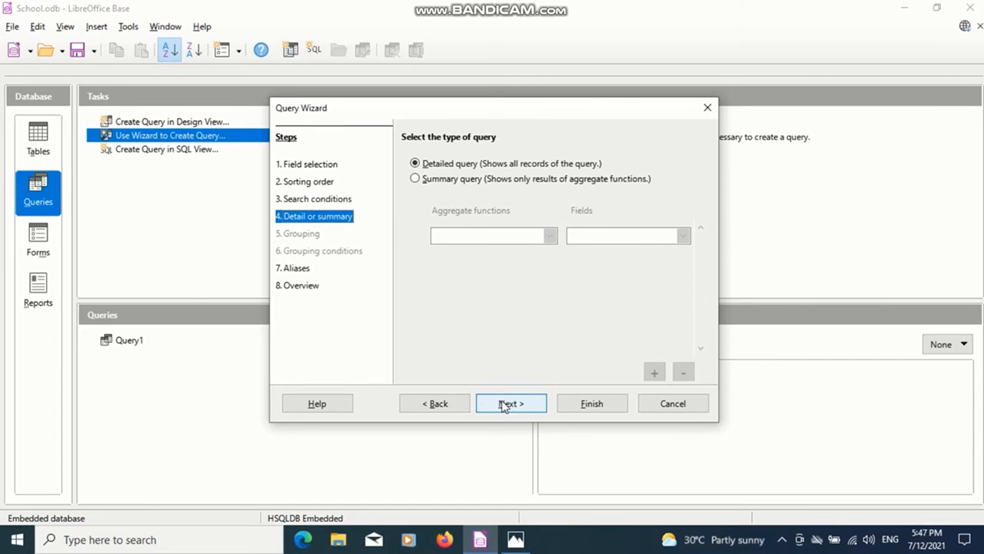
# Finish the wizard with a detailed query, default aliases and the Display Query option, and close the displayed results.
pyautogui.click(503, 404)
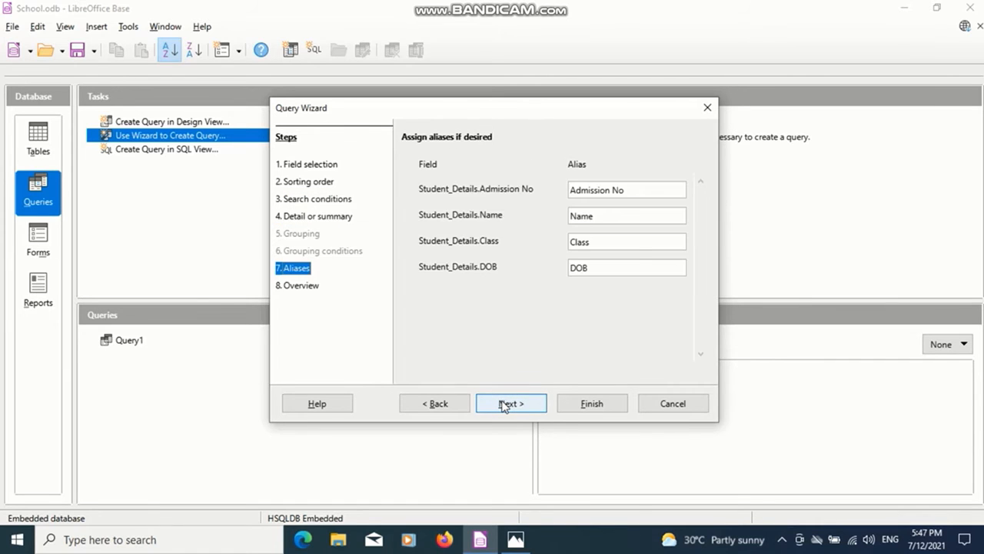
pyautogui.click(504, 405)
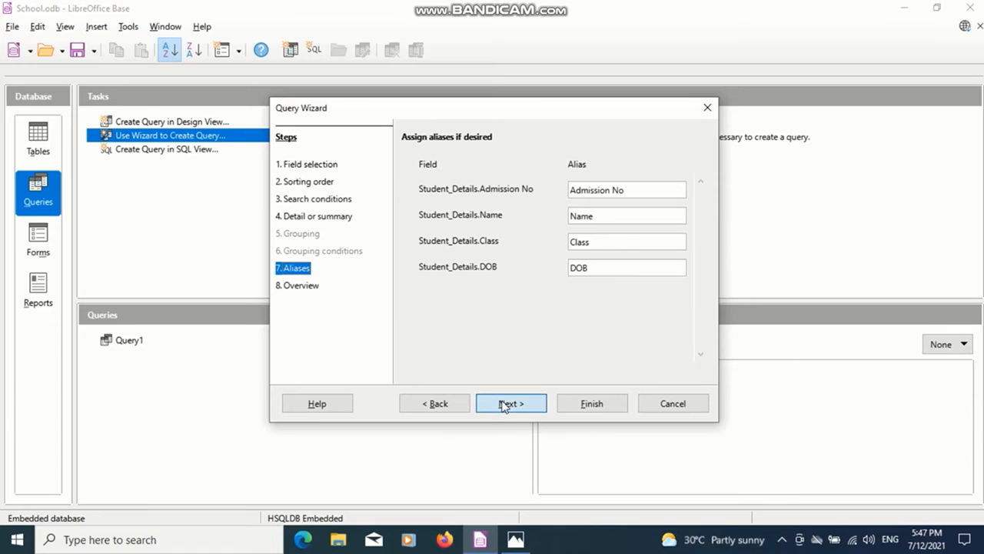
pyautogui.click(584, 408)
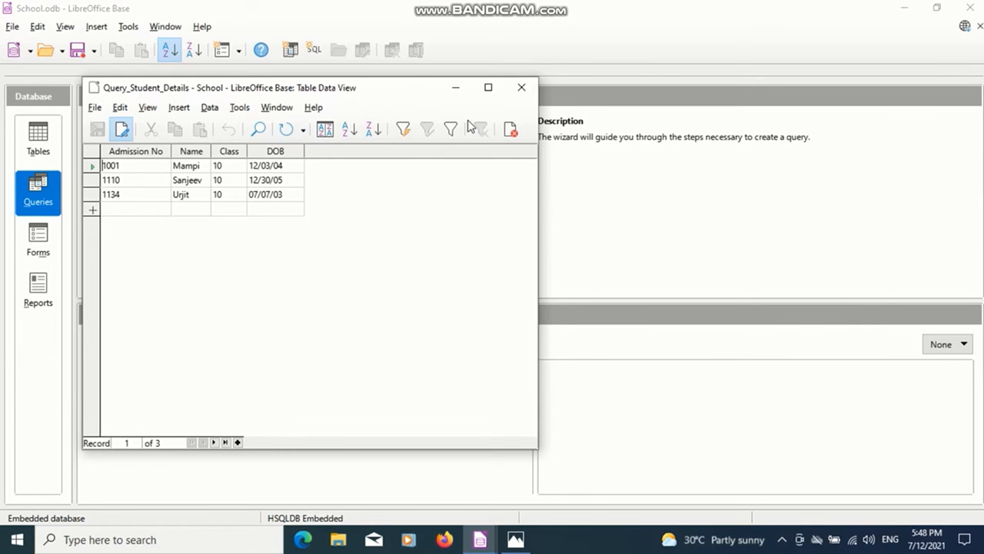
pyautogui.click(522, 90)
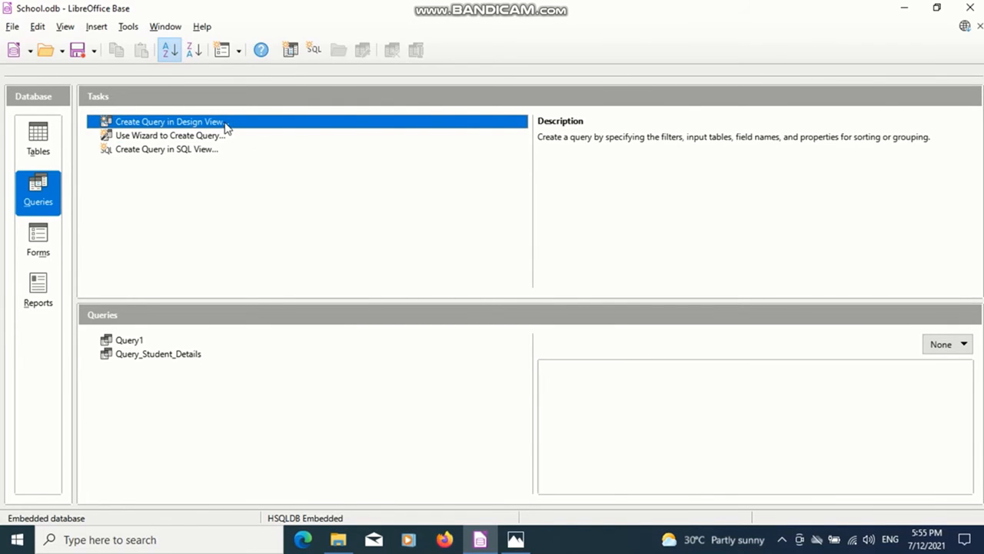
# Start a new query in Design View and add the Student_Details table to it.
pyautogui.click(225, 125)
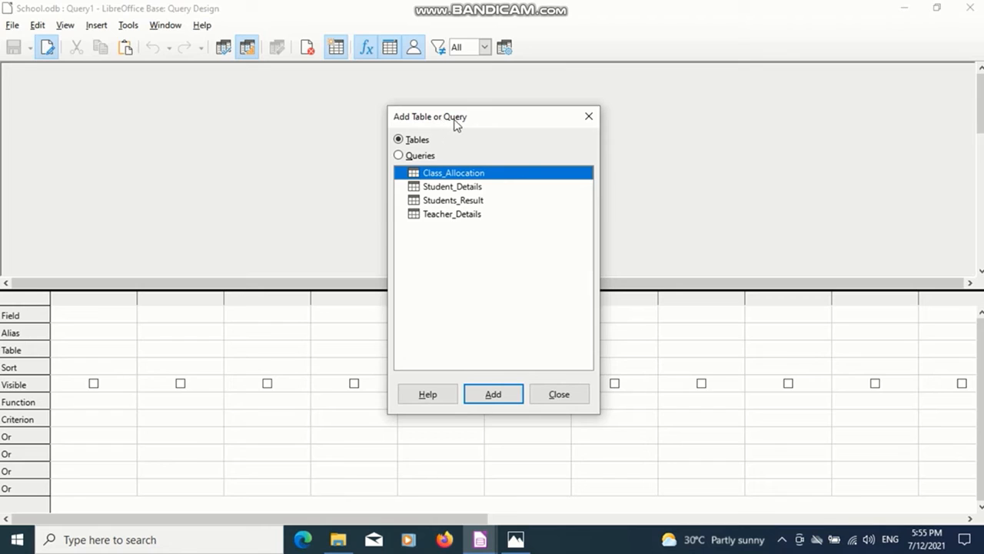
pyautogui.click(446, 187)
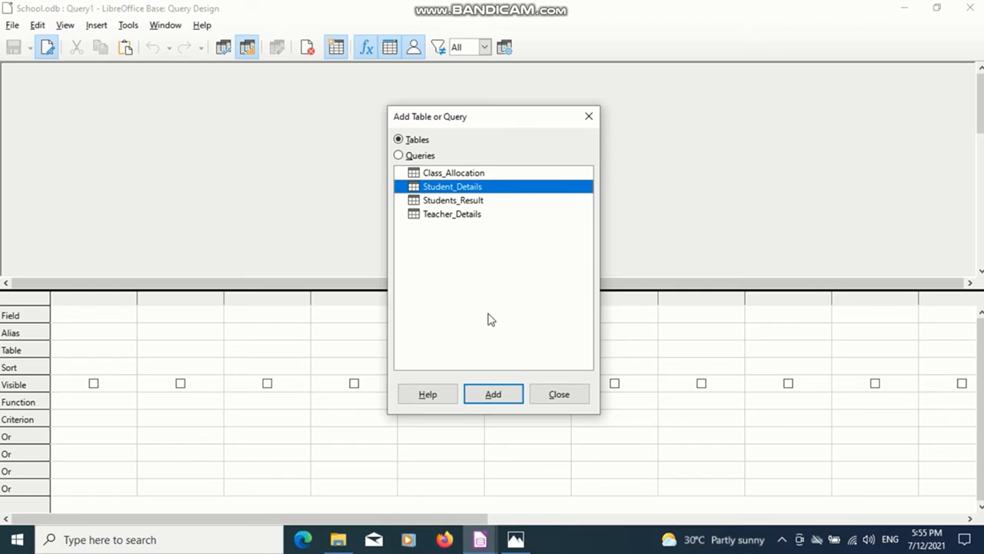
pyautogui.click(496, 394)
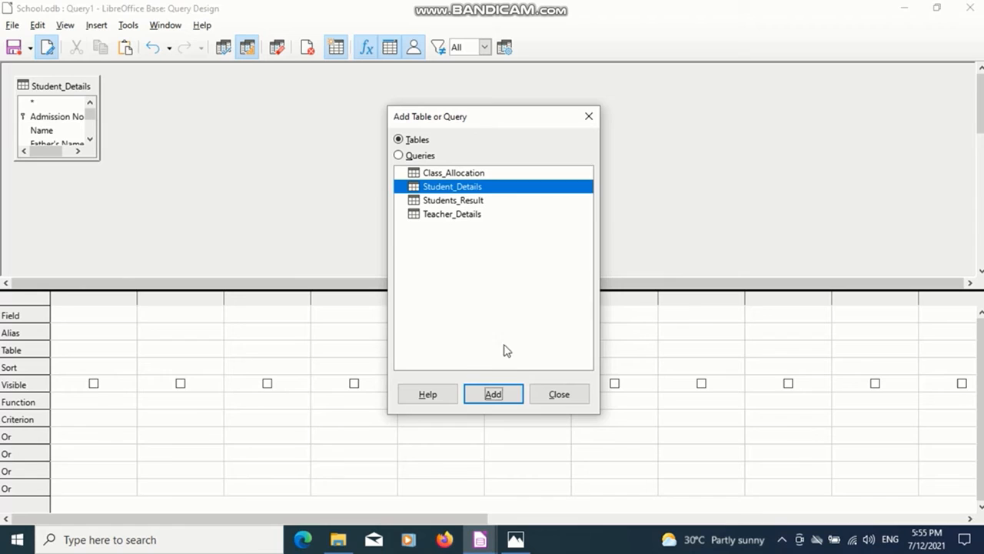
pyautogui.click(559, 395)
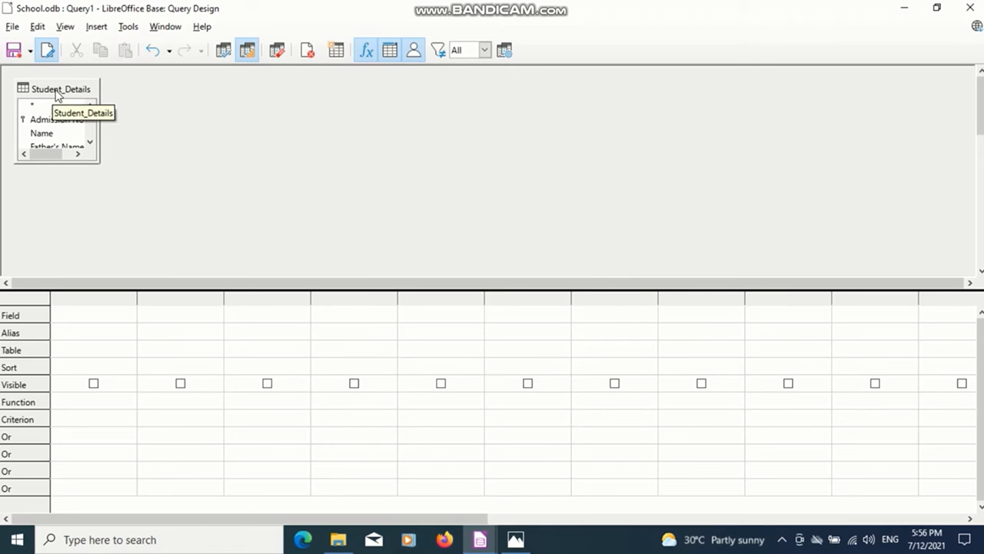
# Set the first column's field in the query design grid to Student_Details.Admission No.
pyautogui.click(87, 321)
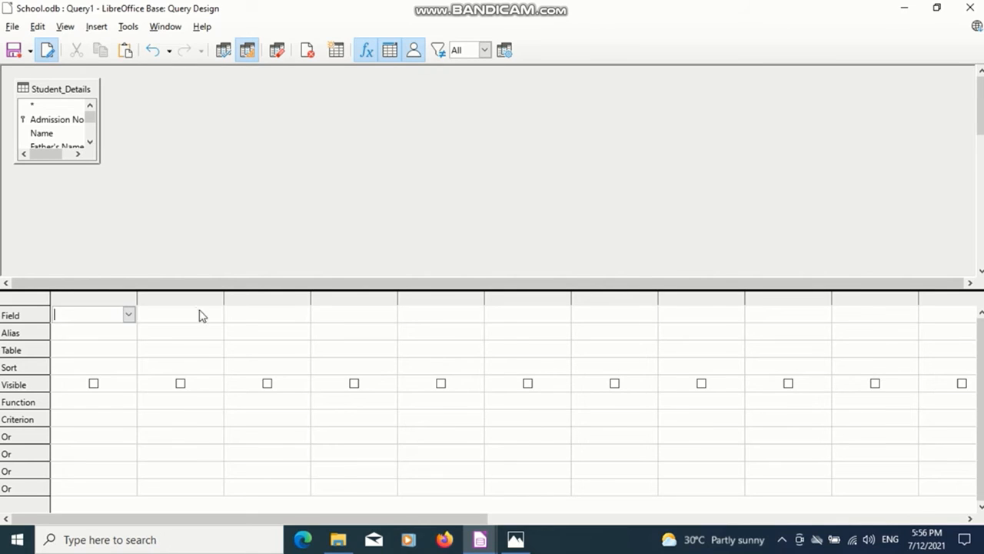
pyautogui.click(129, 316)
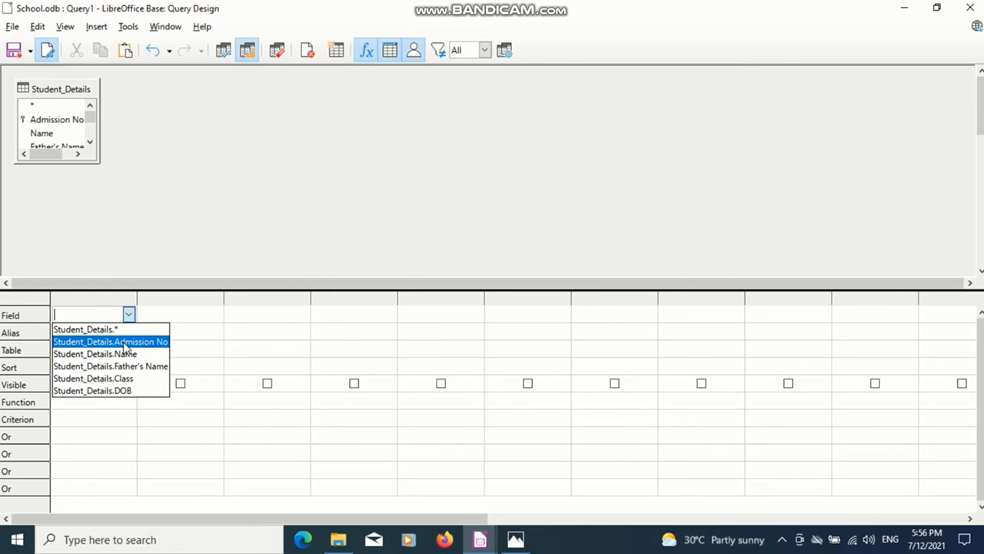
pyautogui.click(124, 345)
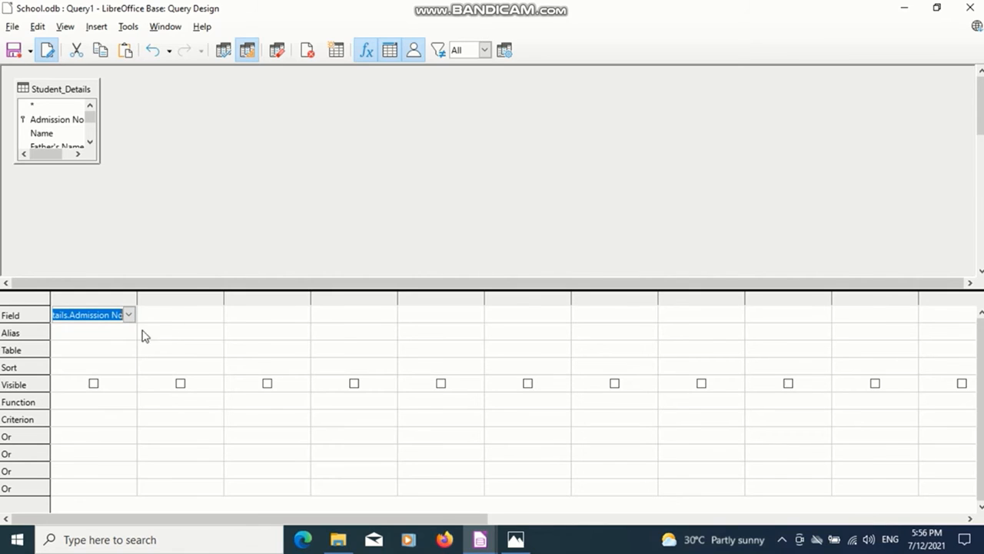
# Set the second column's field in the query design grid to Student_Details.Name.
pyautogui.click(201, 318)
pyautogui.press('Tab')
pyautogui.click(199, 320)
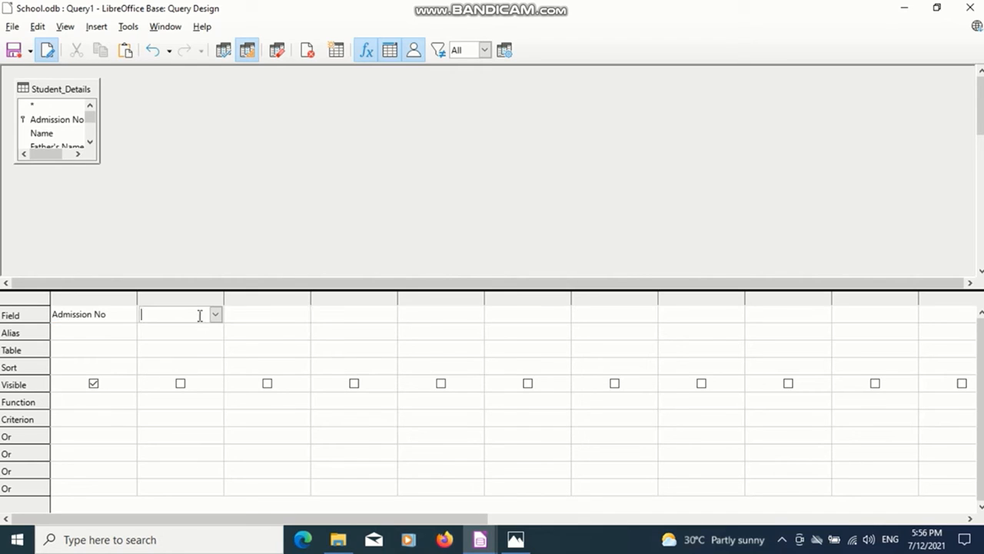
pyautogui.click(215, 314)
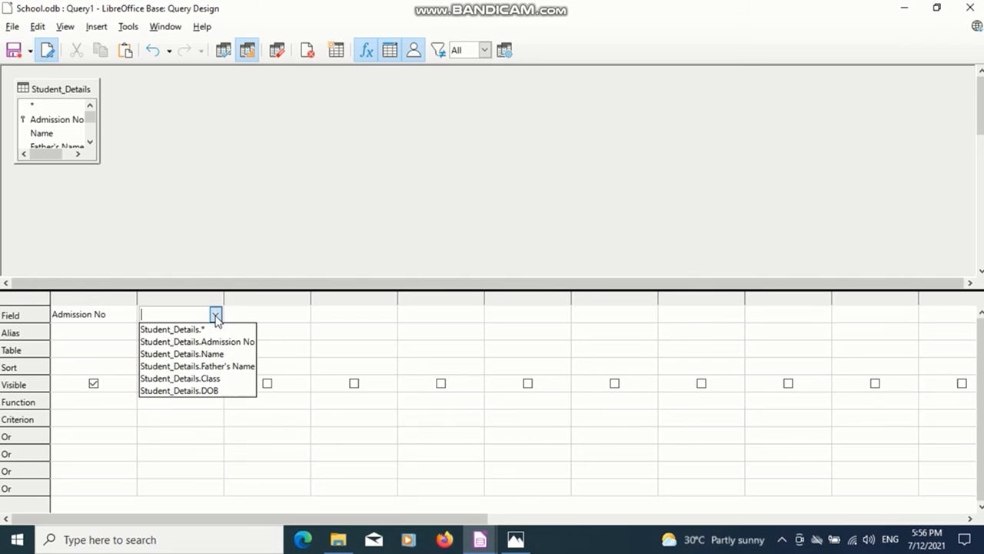
pyautogui.click(215, 355)
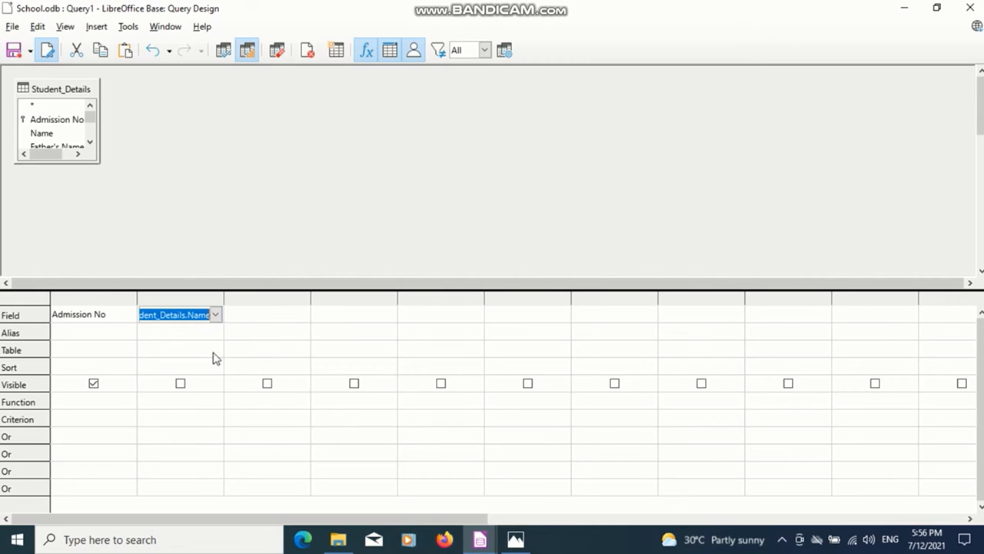
# Set the third column's field to Student_Details.Father's Name and the fourth to Student_Details.Class, keeping the Class column visible.
pyautogui.click(267, 318)
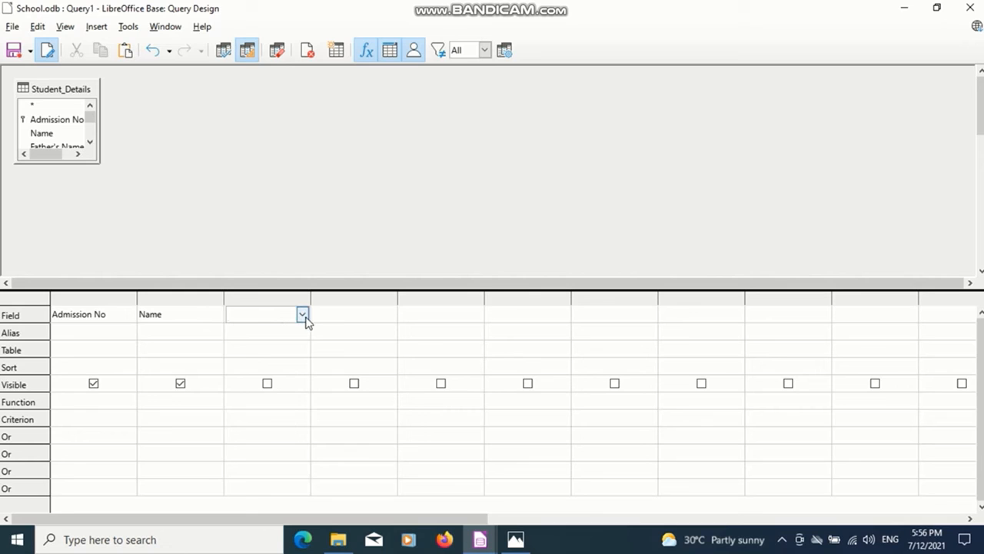
pyautogui.click(303, 316)
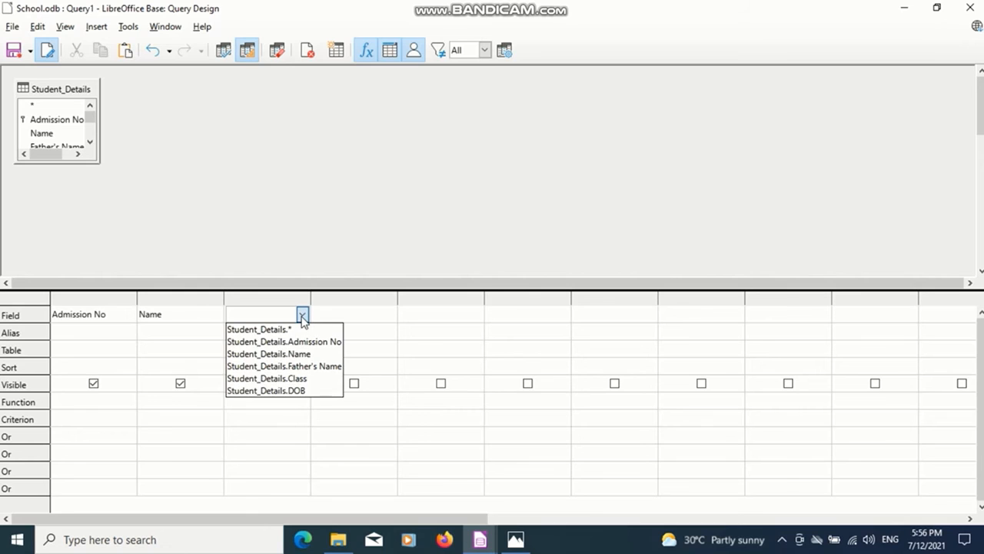
pyautogui.click(305, 369)
pyautogui.click(362, 314)
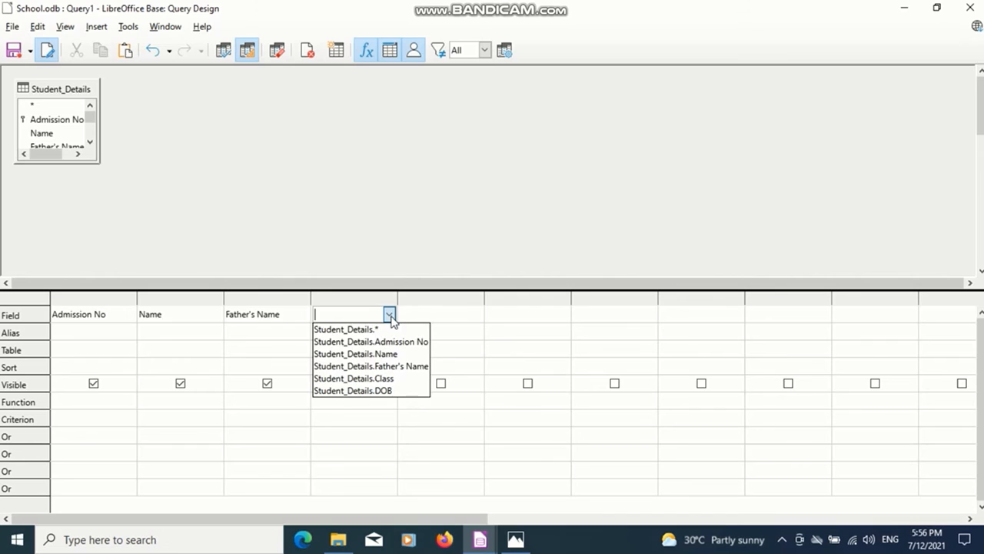
pyautogui.click(392, 379)
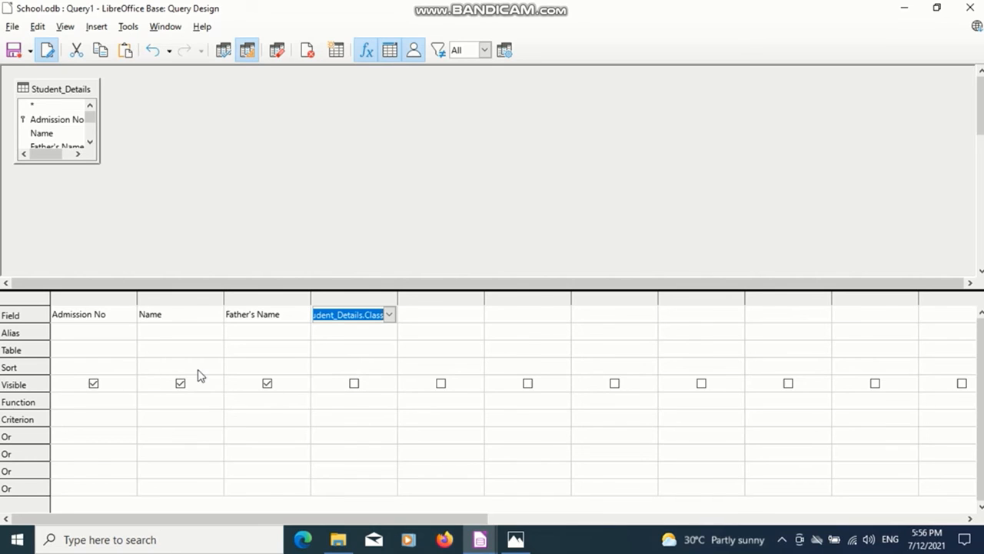
pyautogui.click(356, 383)
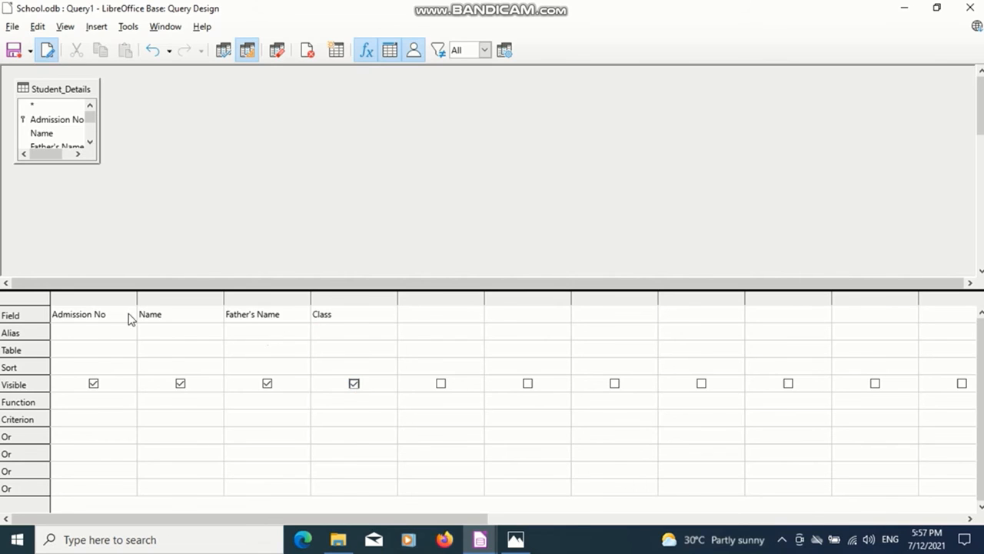
# Enter 11 as the criterion for the Class field and run the query.
pyautogui.click(87, 335)
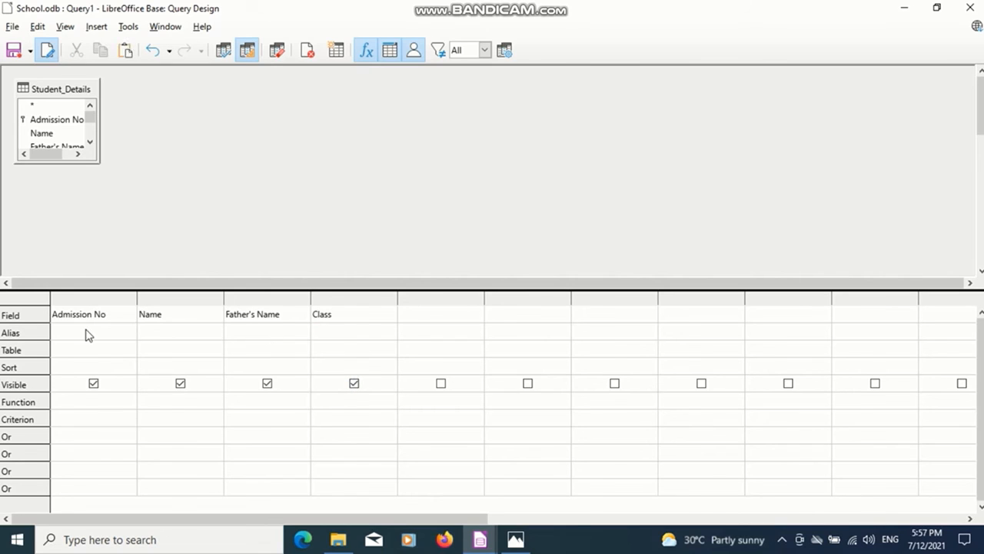
pyautogui.click(60, 416)
pyautogui.click(335, 417)
pyautogui.write('11')
pyautogui.press('F5')
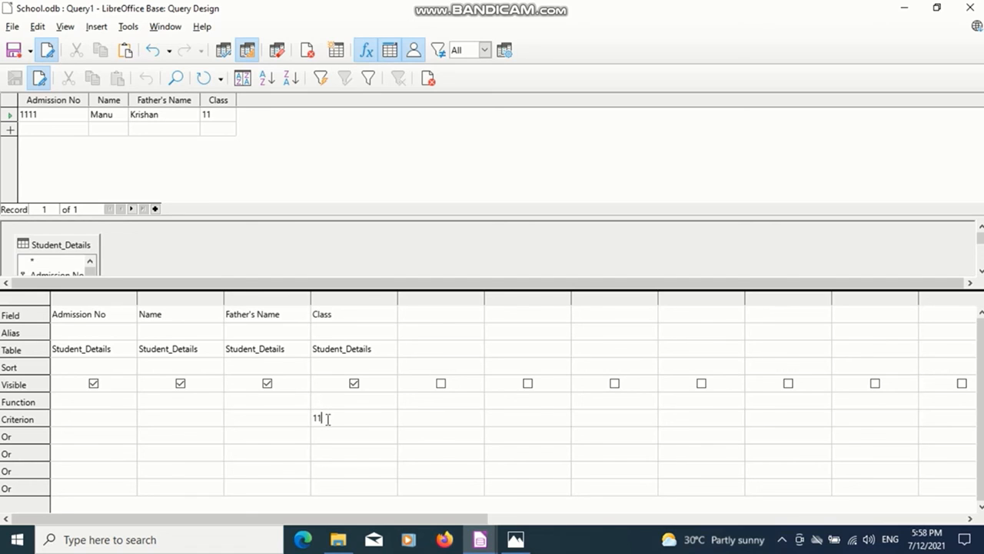
# Save the query under the name "Class 11 data query".
pyautogui.click(14, 51)
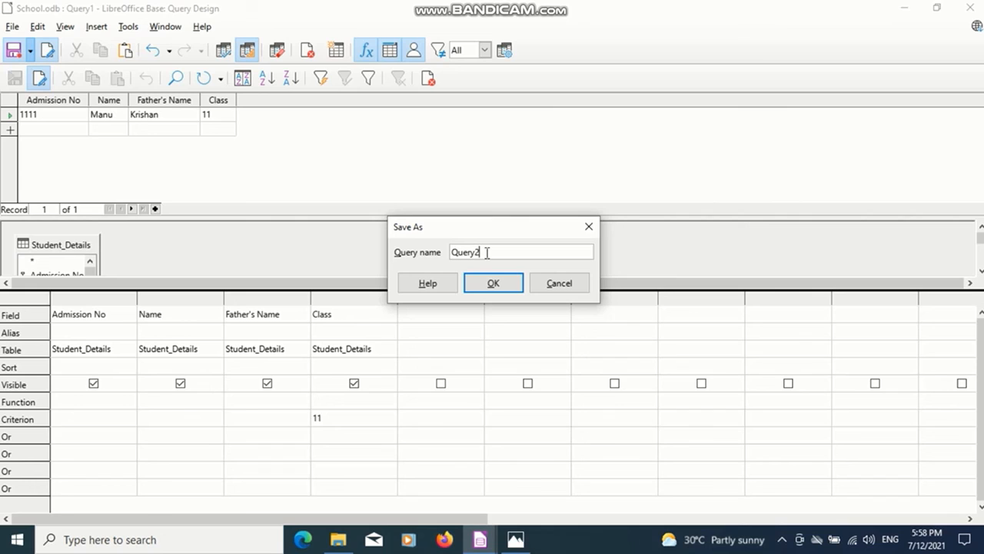
pyautogui.press('BackSpace')
pyautogui.press('BackSpace')
pyautogui.press('BackSpace')
pyautogui.press('BackSpace')
pyautogui.press('BackSpace')
pyautogui.press('BackSpace')
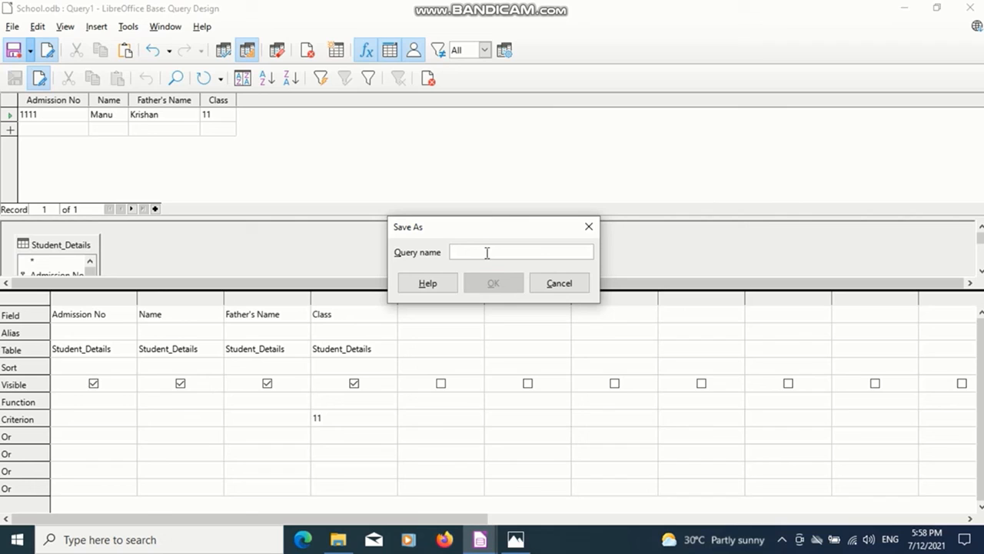
pyautogui.write('Class 11 data')
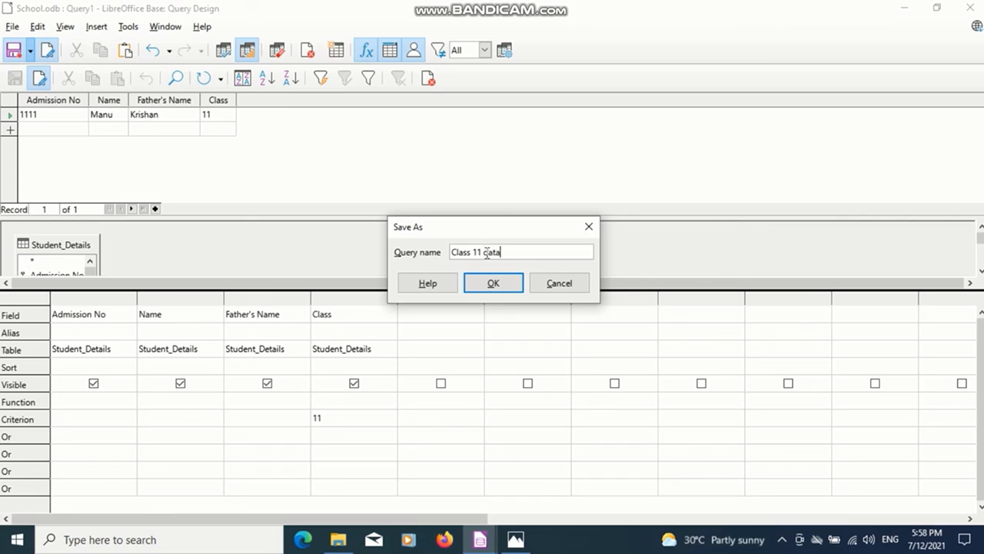
pyautogui.write(' query')
pyautogui.click(494, 283)
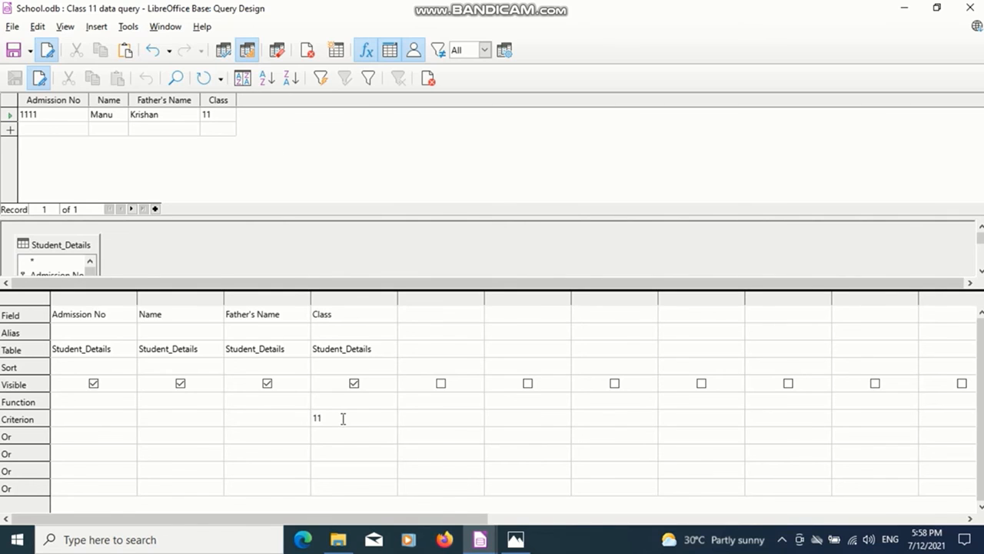
# Change the Class criterion to 10 and run the query again.
pyautogui.press('BackSpace')
pyautogui.write('0')
pyautogui.press('F5')
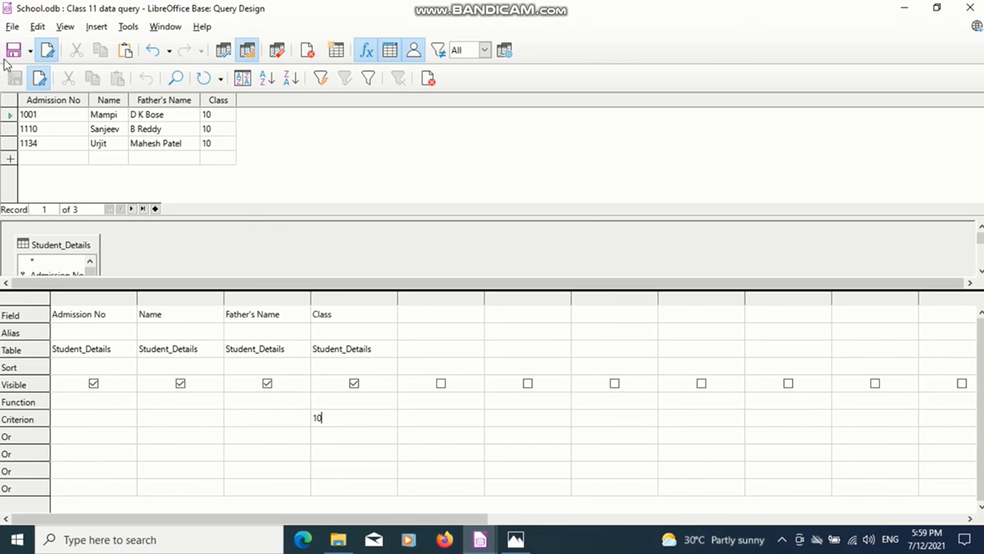
# Save the modified query as a separate query named "Class 10 data query".
pyautogui.click(30, 52)
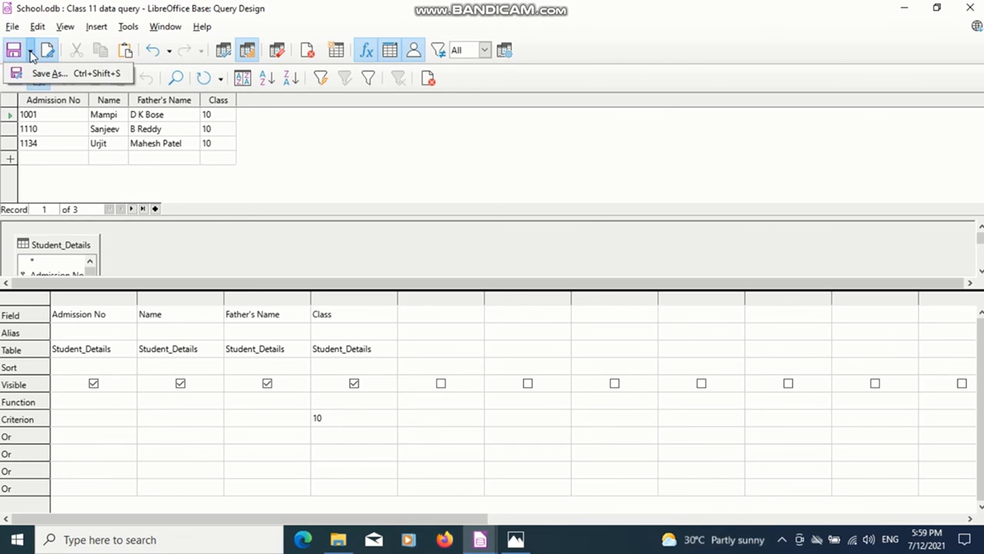
pyautogui.click(43, 75)
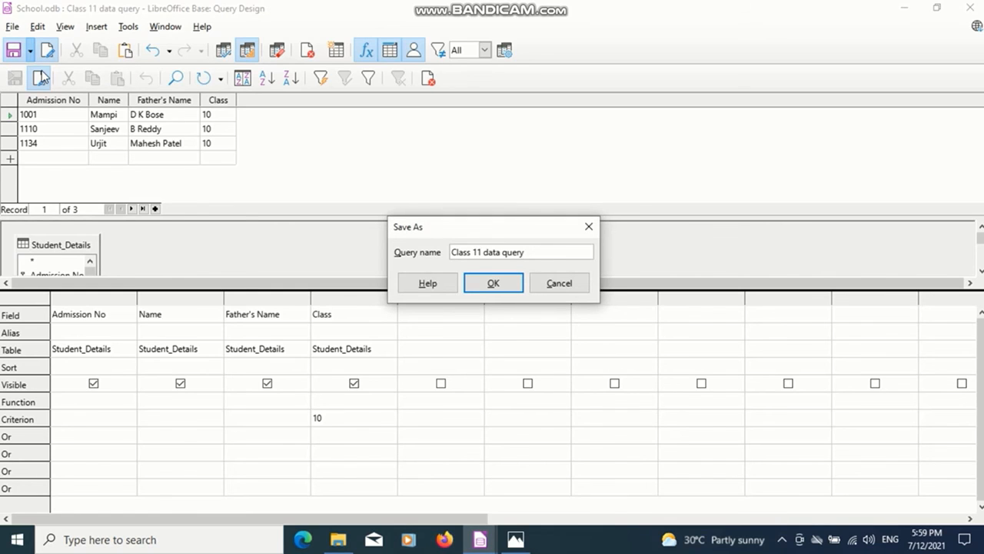
pyautogui.click(482, 252)
pyautogui.press('BackSpace')
pyautogui.write('0')
pyautogui.click(494, 283)
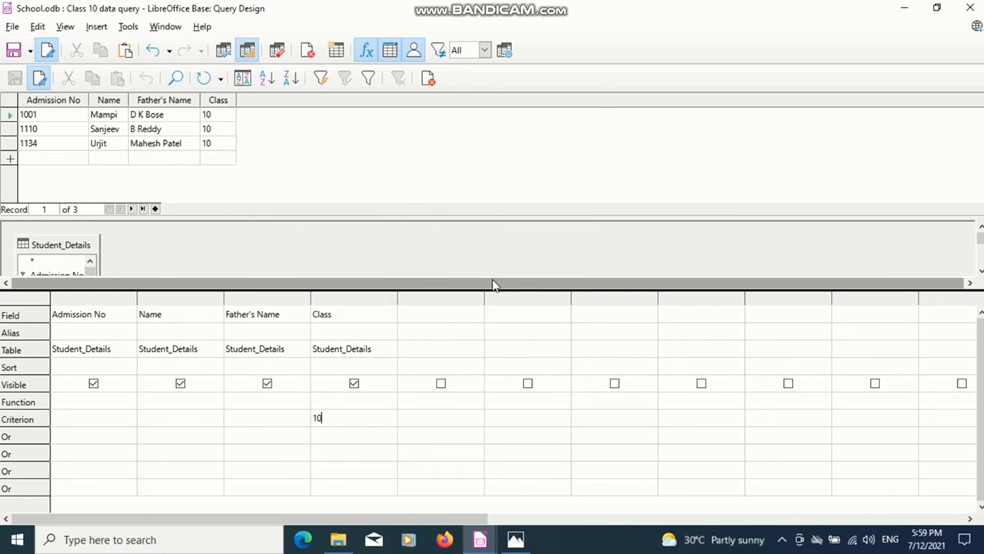